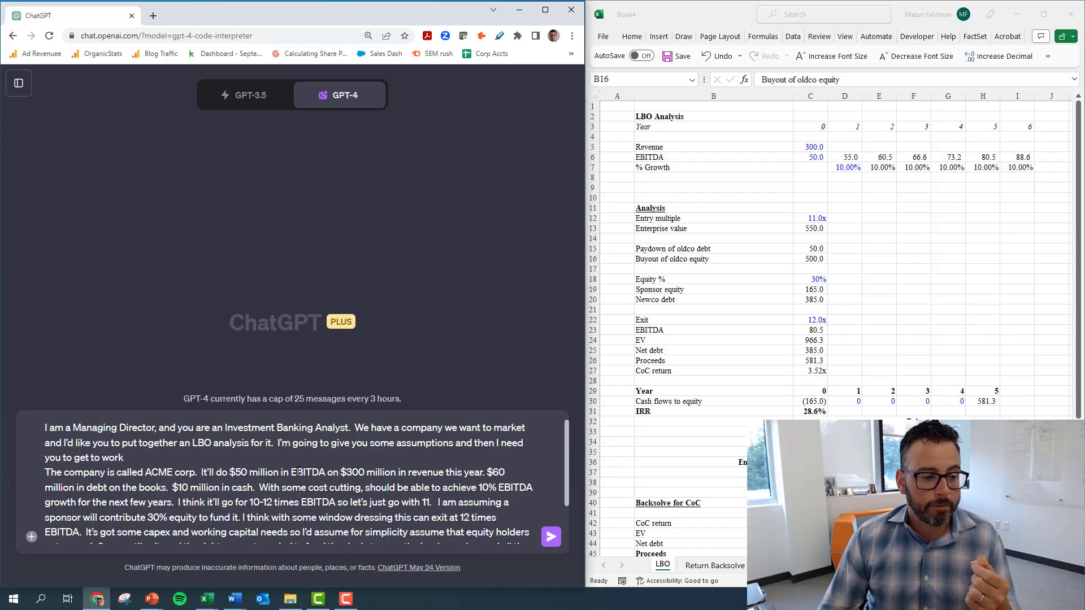
Review the drafted ACME corp LBO prompt asking for the sponsor's cash on cash return over a 5 year hold, and submit it.
scroll(334, 468, down, 3)
scroll(214, 484, up, 3)
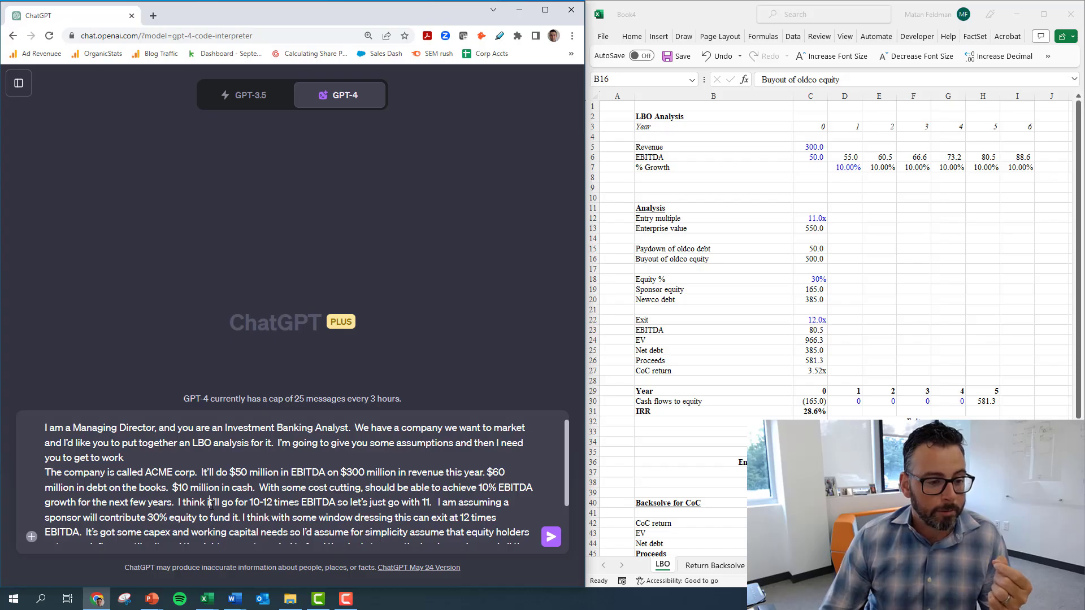
scroll(212, 505, down, 2)
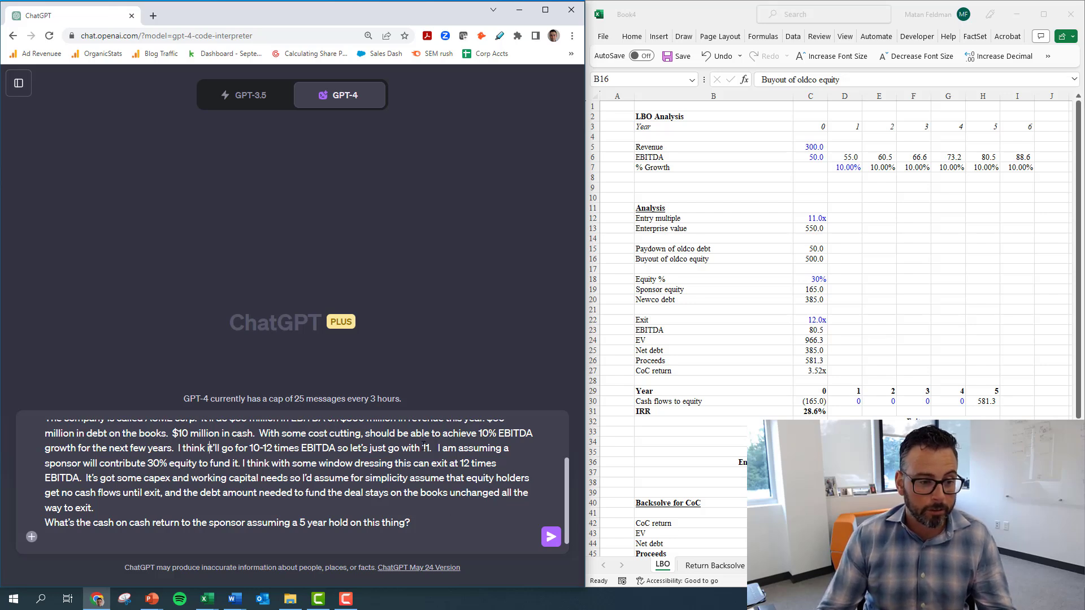
drag(392, 448, 433, 448)
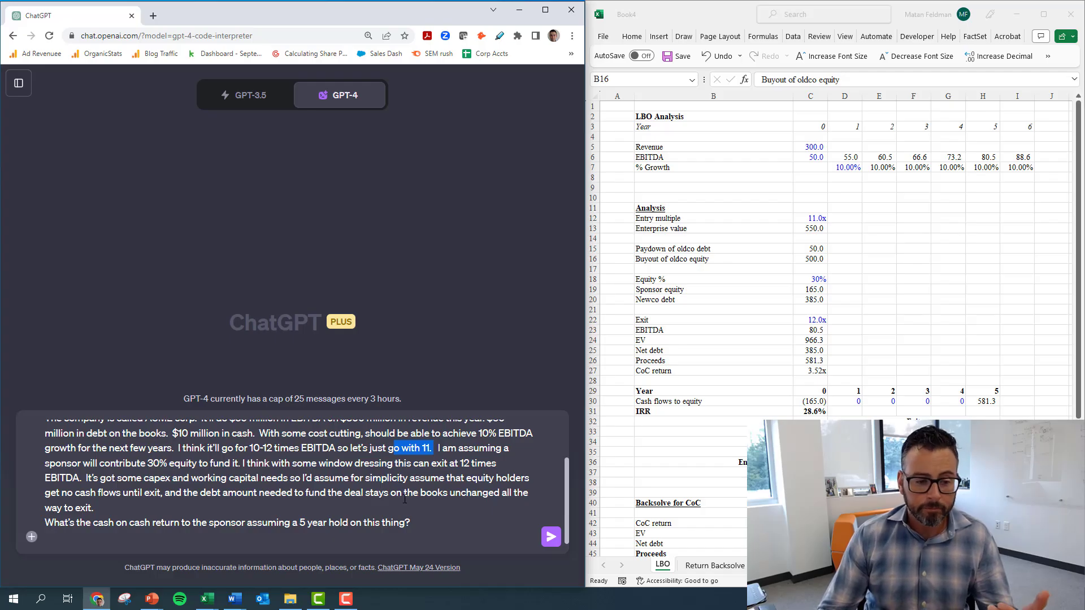
click(549, 540)
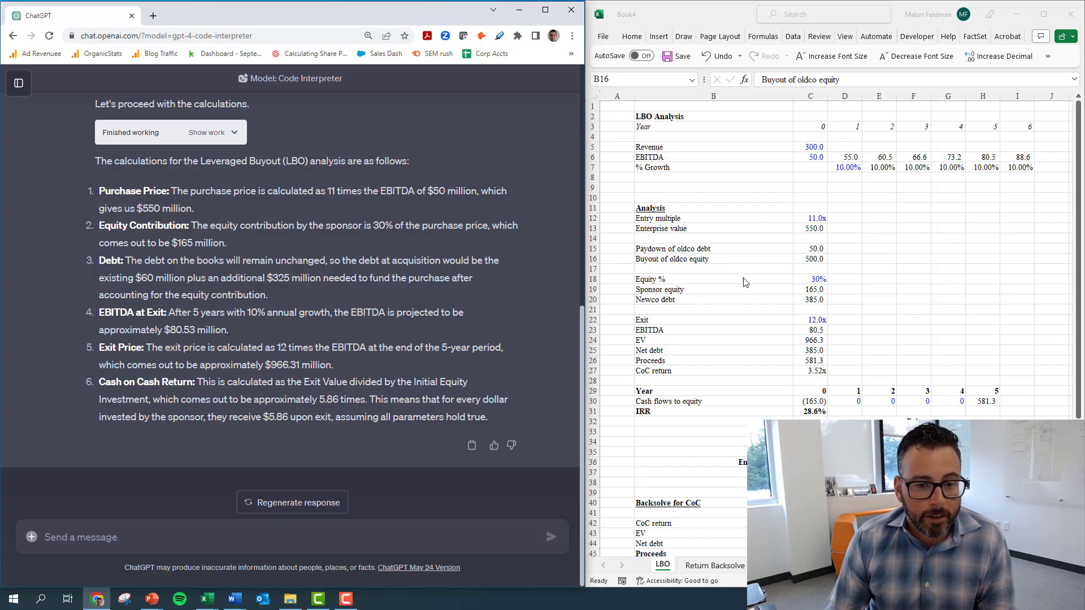
Check the debt, exit price and cash on cash return in the response against the exit EV and net debt cells in the Excel model.
drag(290, 277, 135, 278)
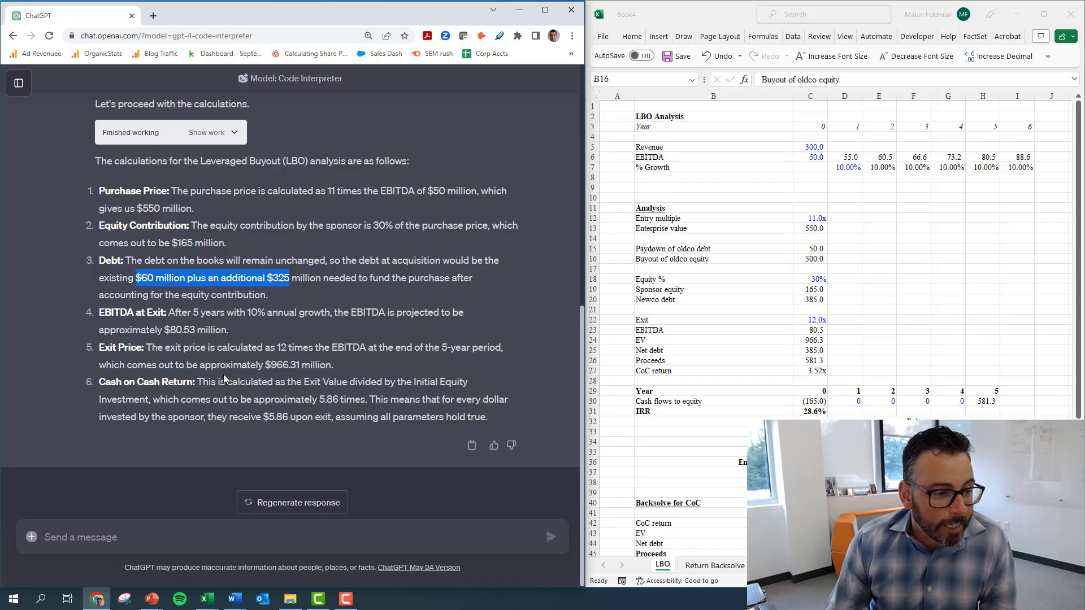
drag(319, 400, 368, 399)
click(114, 536)
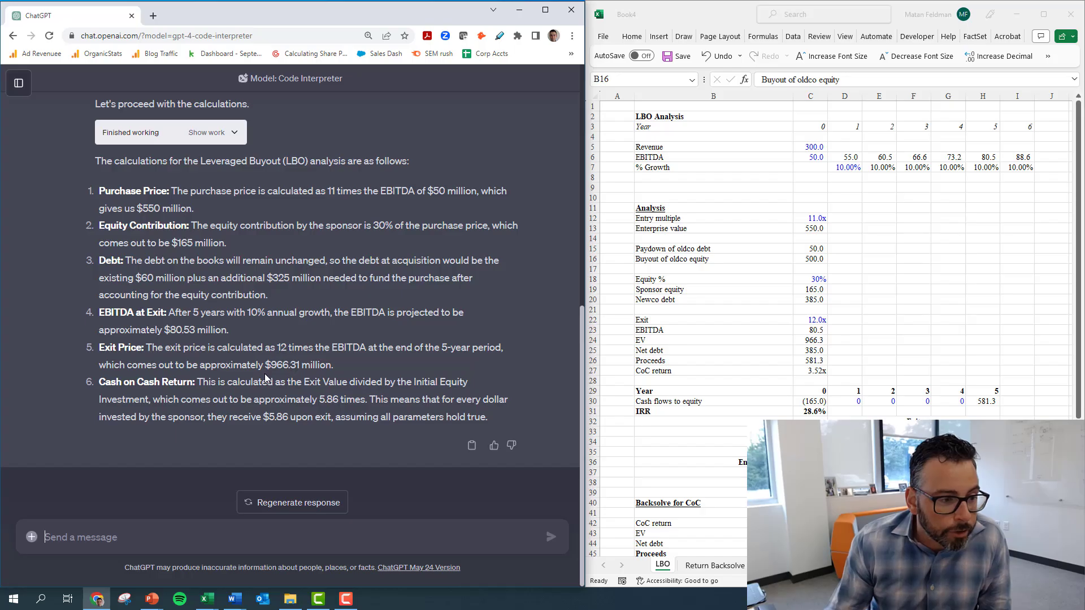
drag(264, 367, 296, 366)
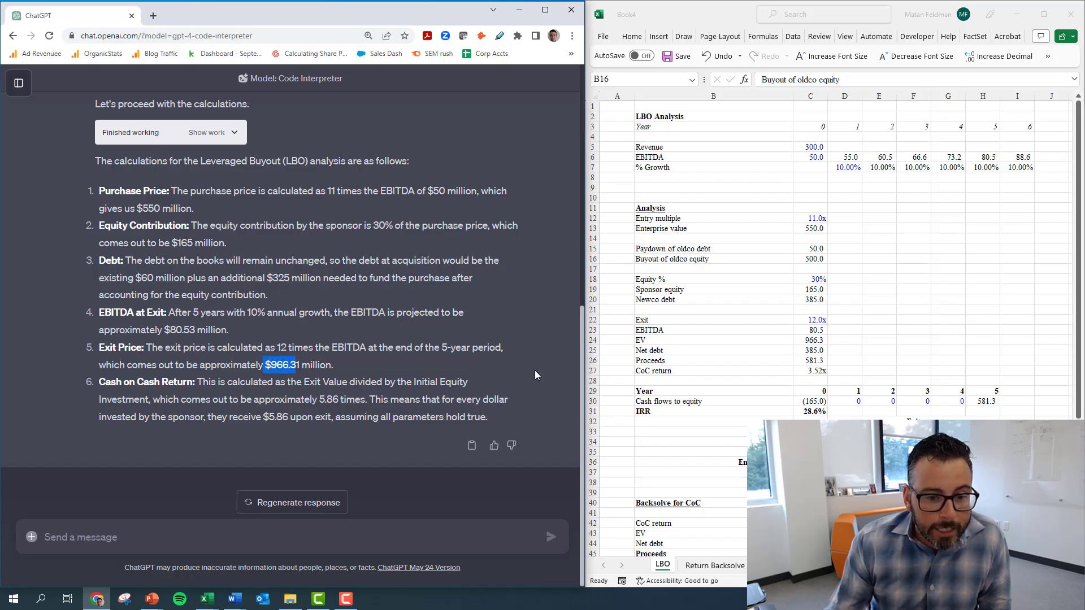
click(812, 338)
click(811, 339)
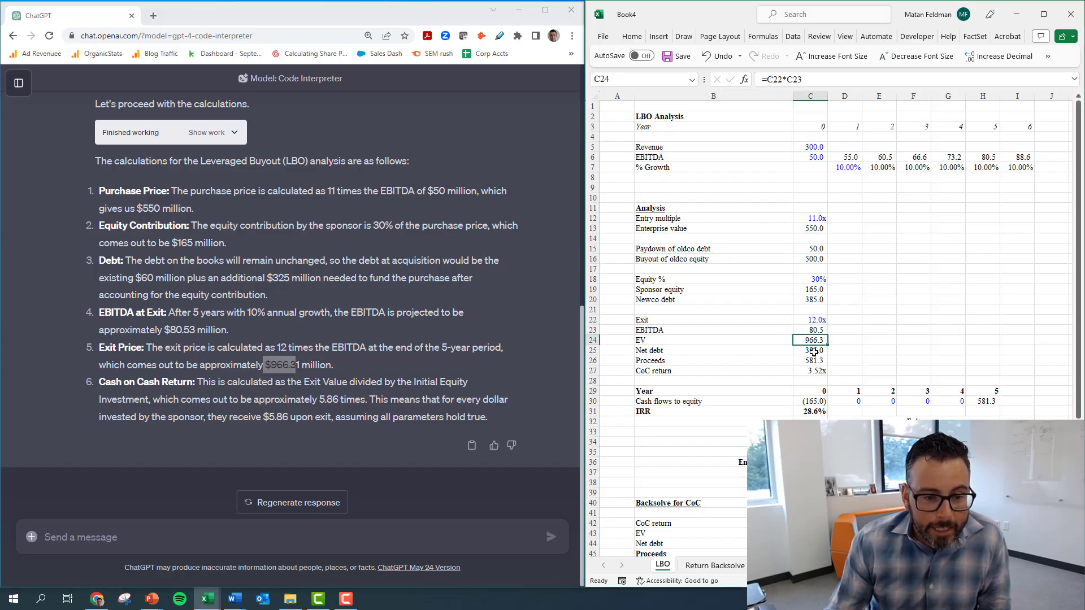
click(813, 351)
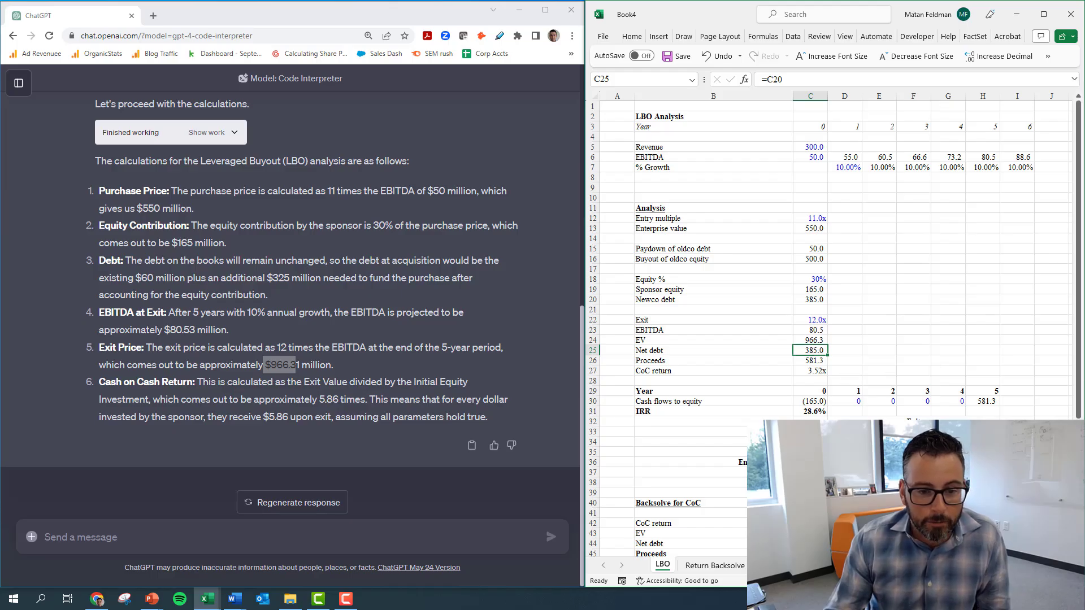
Send the reply "You're using the wrong debt to calculate equity at exit - remember i said to use the debt amount needed to fund the deal".
key(alt+Tab)
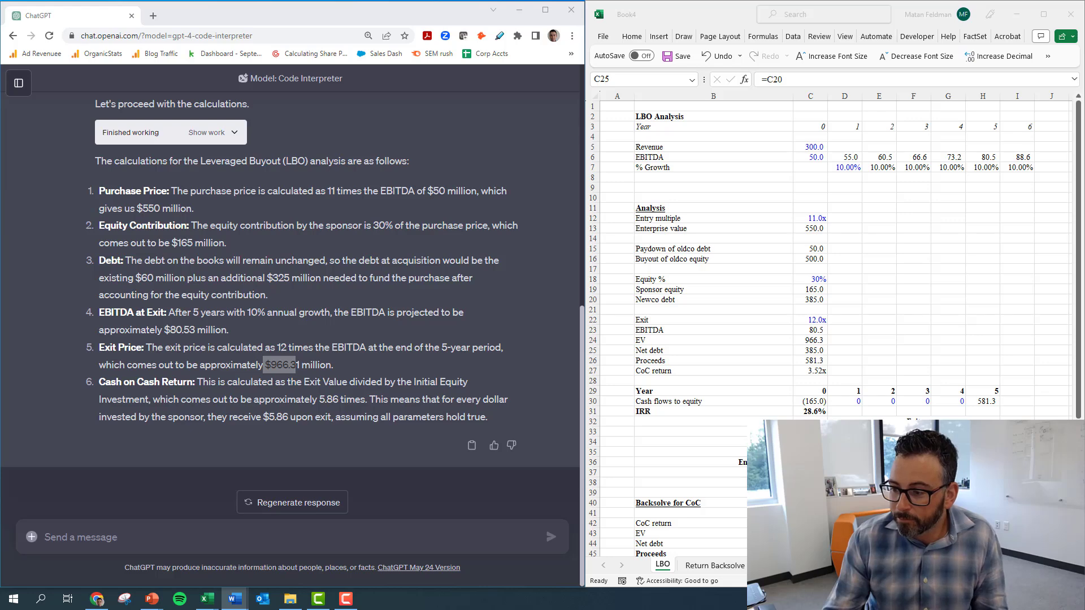
click(106, 536)
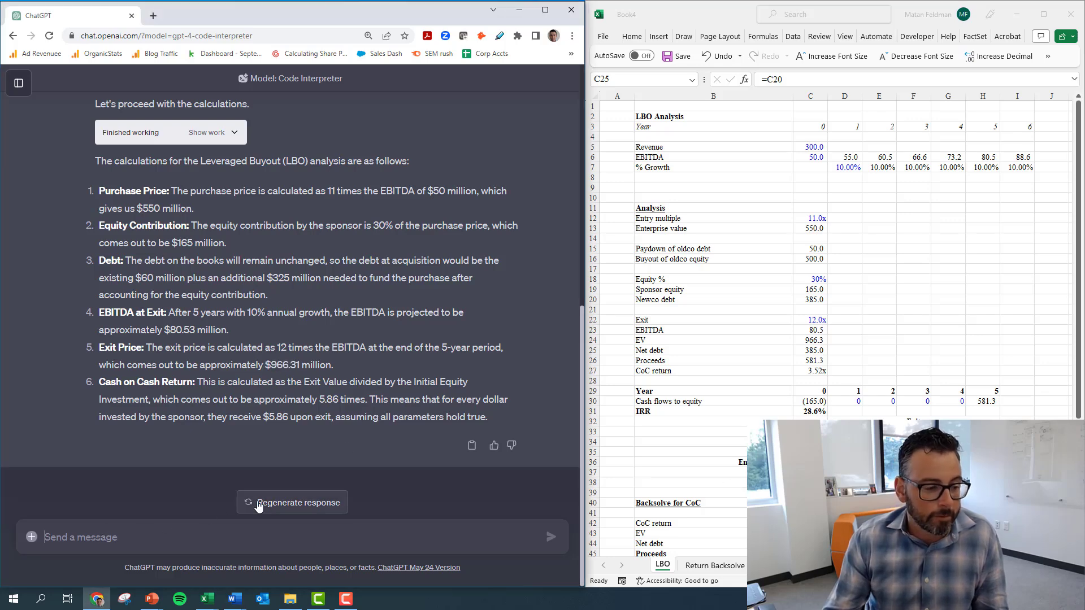
text(You're using the wrong debt to calculate equity at exit - remember i said to use the debt amount needed to fund the deal - not the predeal deal.)
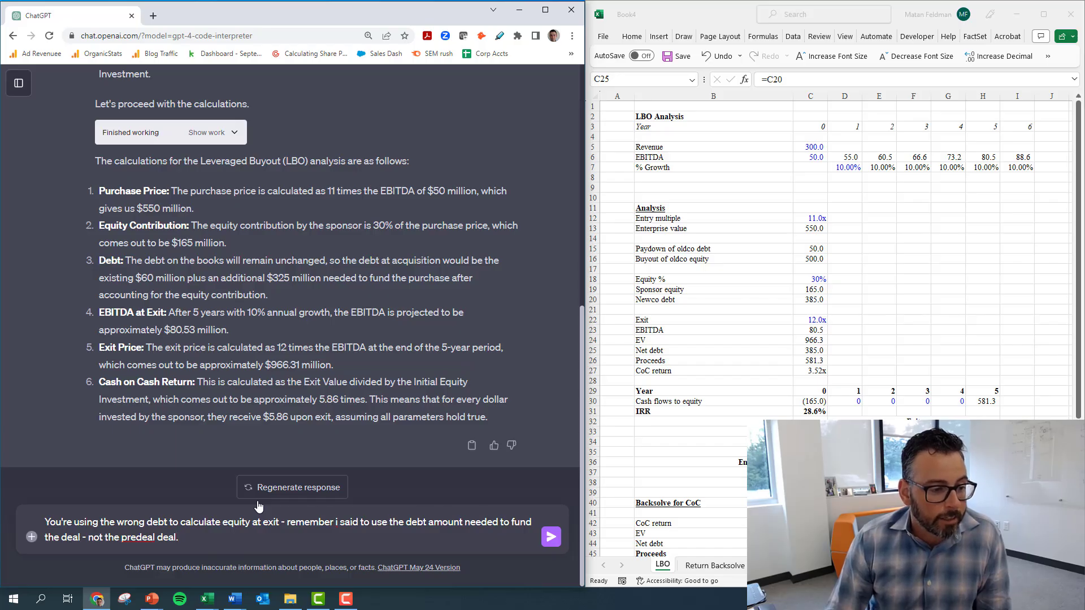
key(ctrl+shift+Left)
key(ctrl+shift+Left)
key(ctrl+shift+Left)
key(ctrl+shift+Left)
key(ctrl+shift+Left)
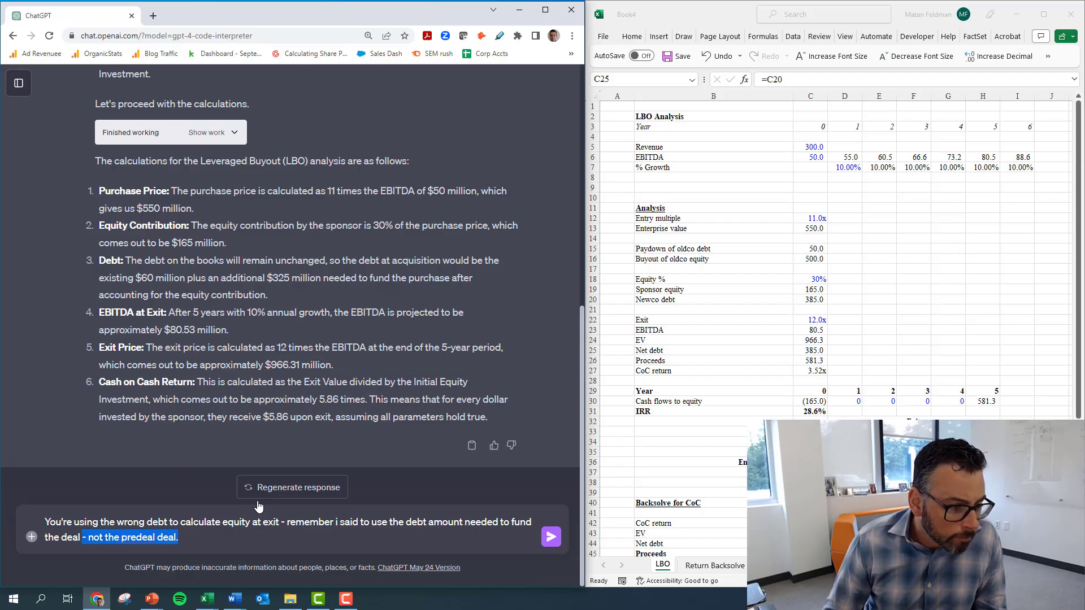
key(BackSpace)
key(Return)
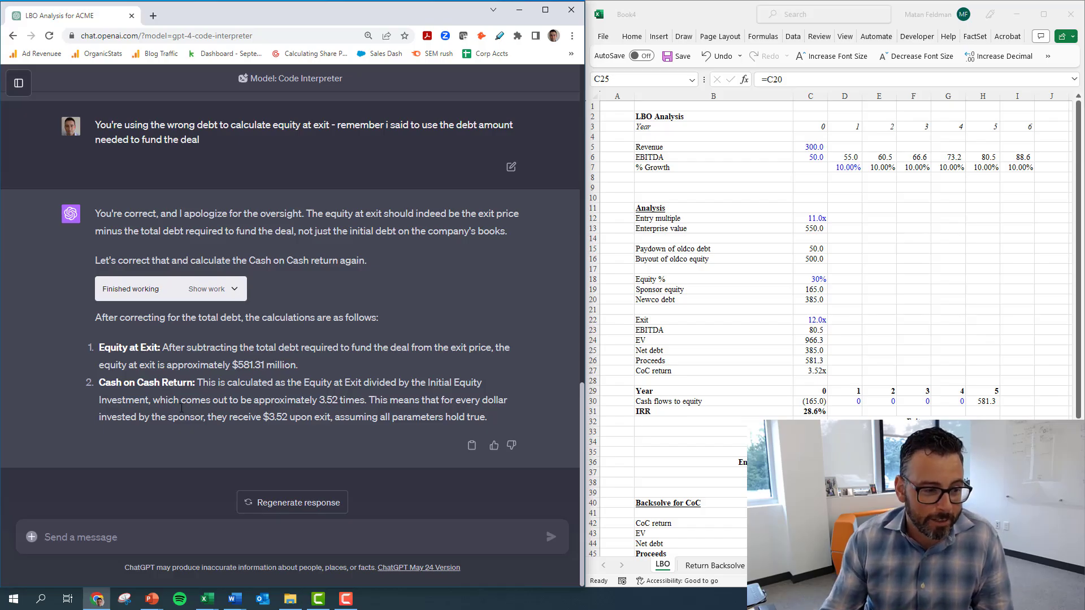
Compare the corrected cash on cash return with the CoC return cell C27 in the Excel model.
key(alt+Tab)
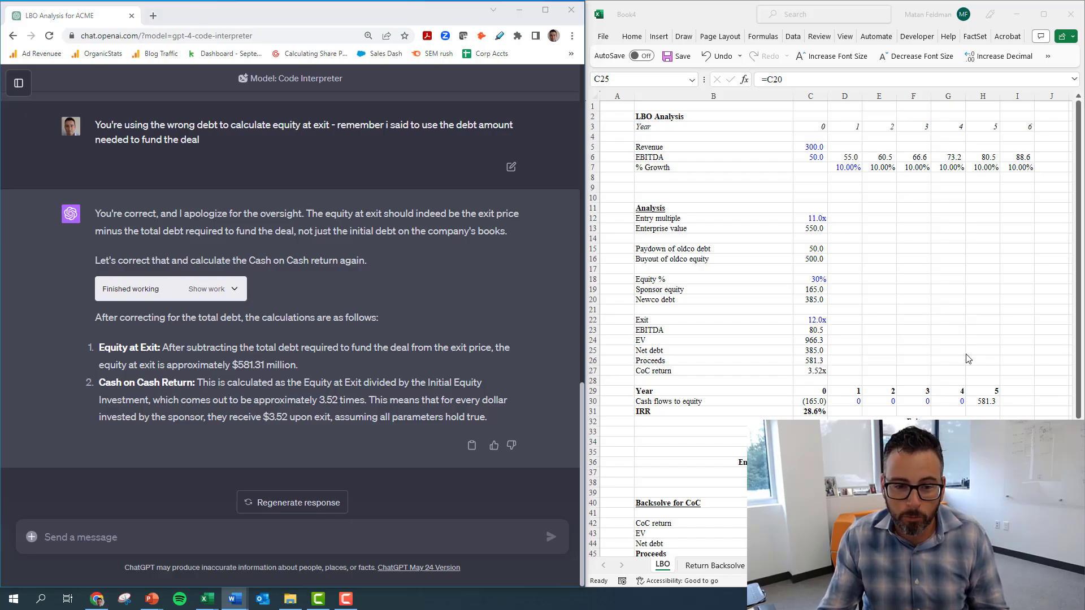
click(818, 372)
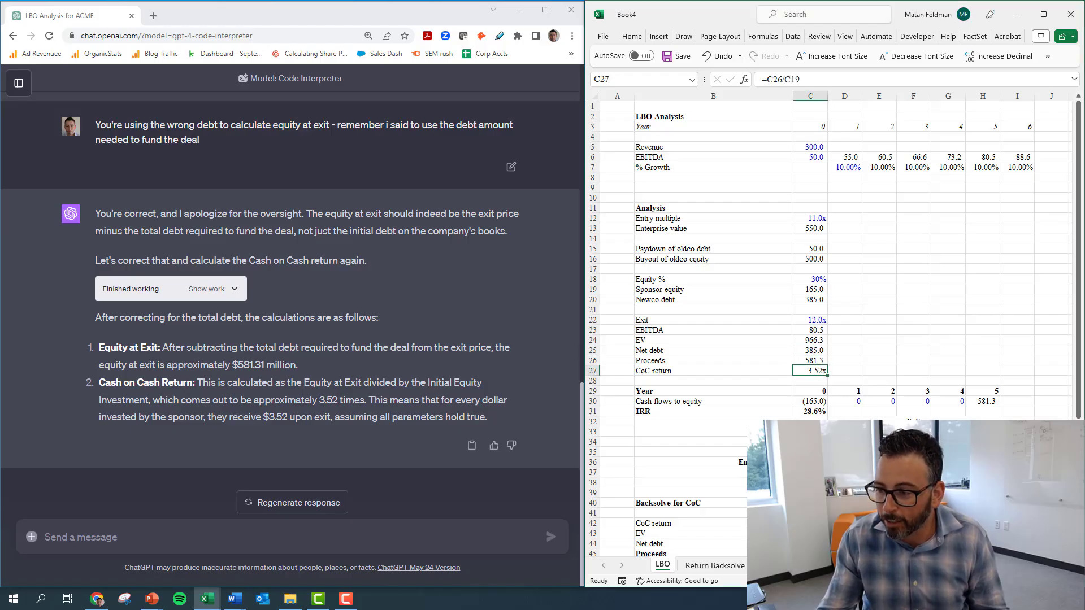
key(alt+Tab)
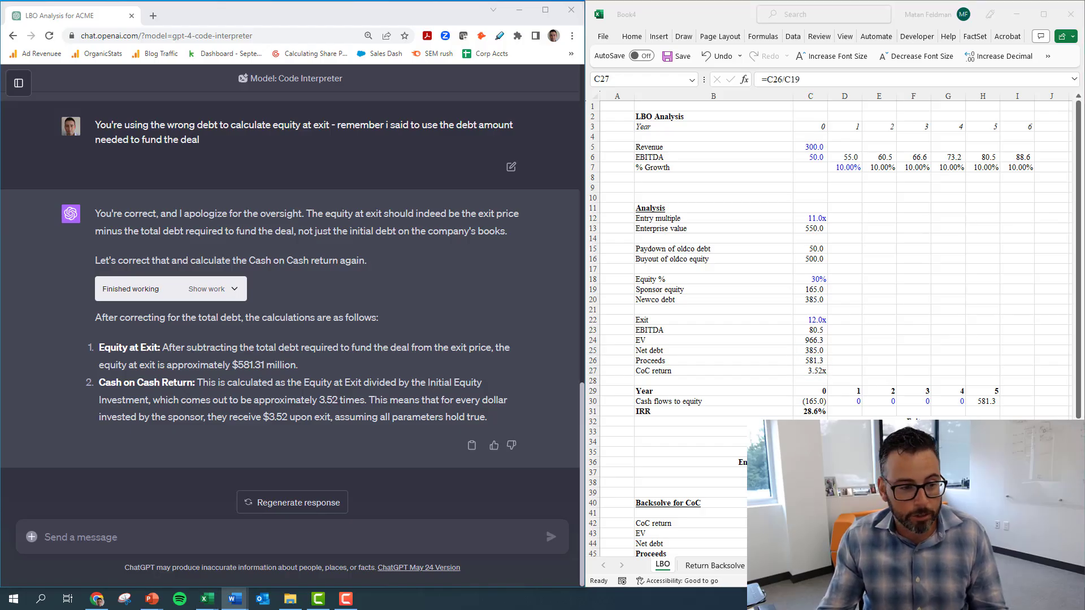
Request a tightly formatted one-page landscape PDF with a cash on cash sensitivity table for 8-12x EBITDA entry and exit multiples, key assumptions above and qualifications below.
click(85, 534)
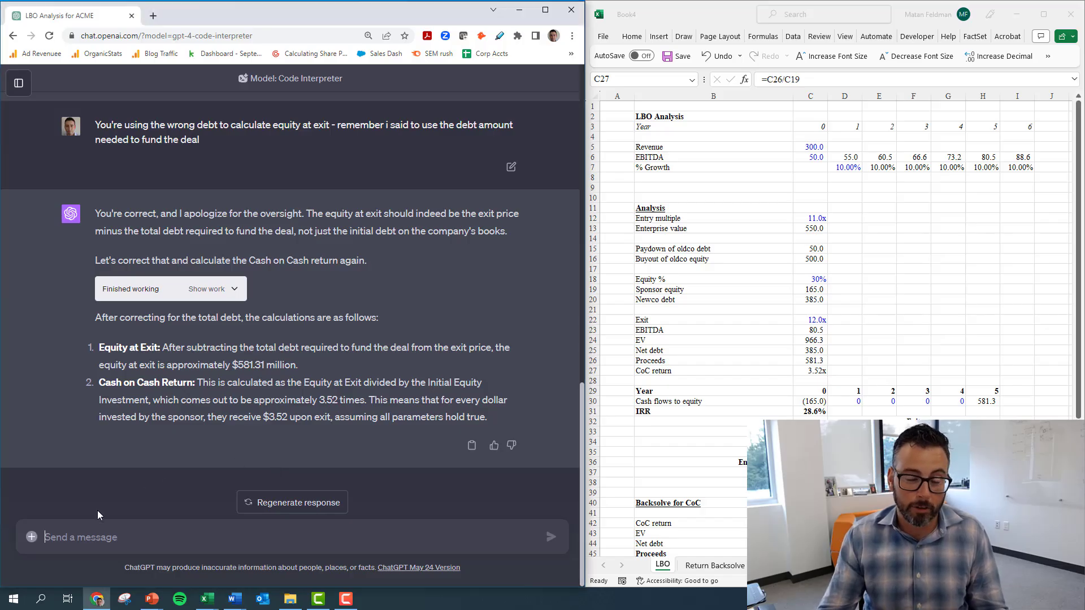
text(Create a nicely formatted one page pdf in landscape mode showing a sensitivity table with a range of cash on cash returns based on a 8-12 times EBITDA range of entry and exit multiples. Include a few bullets above the table summarizing the key assumptions. Below the table provide some qualifications about what simplifying assumptions have been made. Remember everything should fit on one page.  The formatting has to be super tight.)
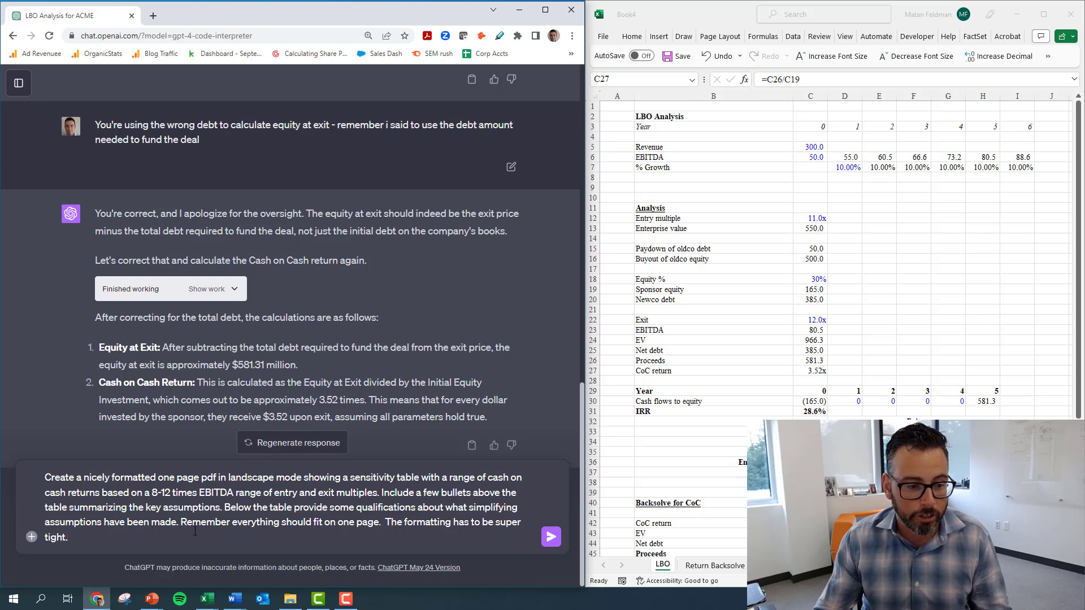
double_click(393, 522)
drag(406, 530, 538, 531)
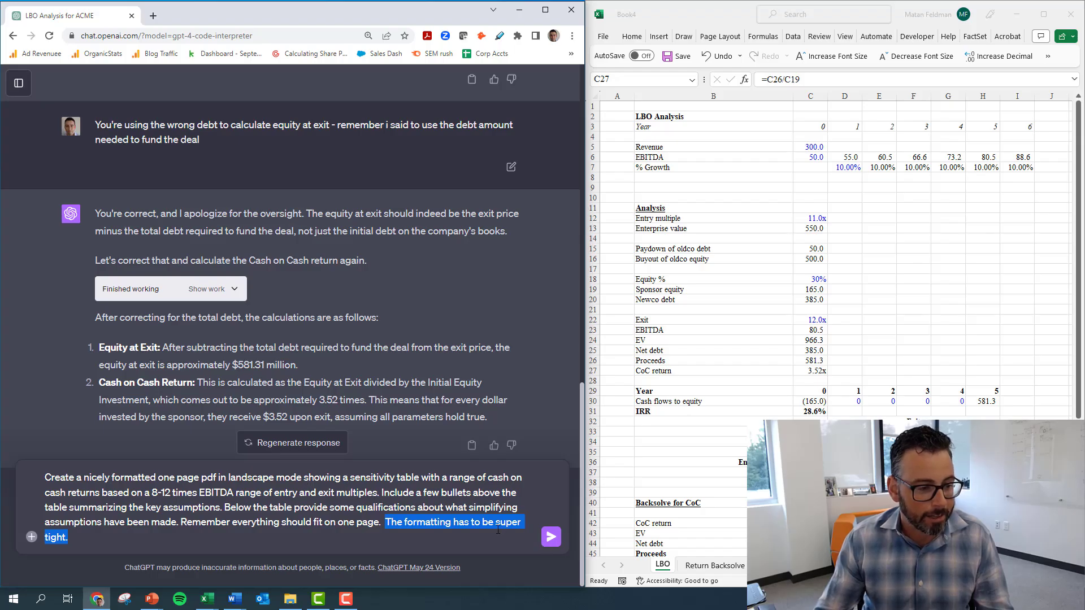
click(551, 536)
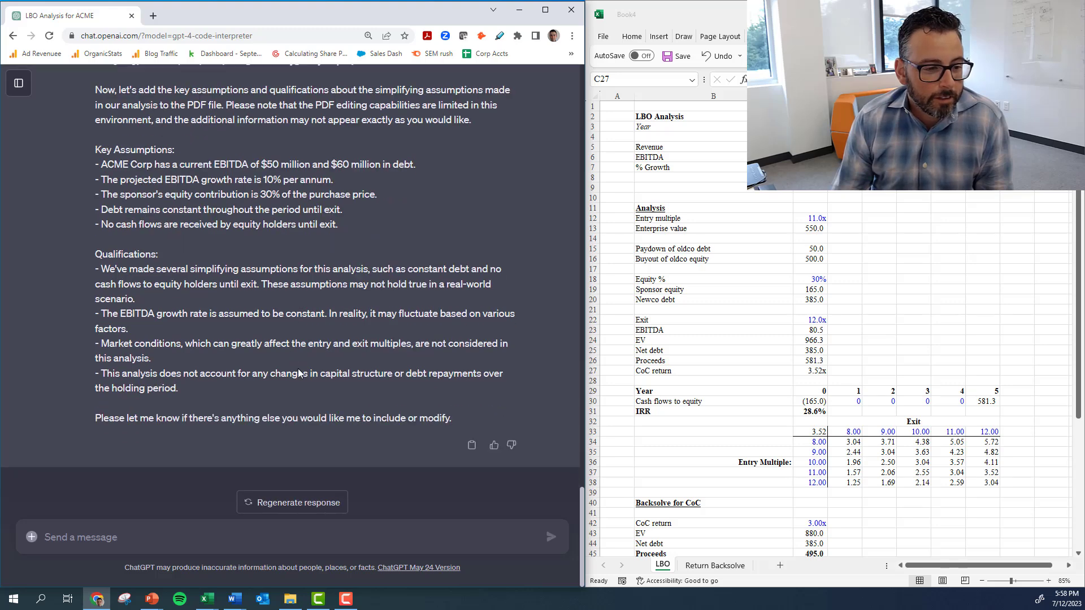
Examine the generated heatmap, PDF link, key assumptions and qualifications, comparing the sensitivity values with the data table in the Excel model.
scroll(299, 373, up, 4)
scroll(240, 355, up, 8)
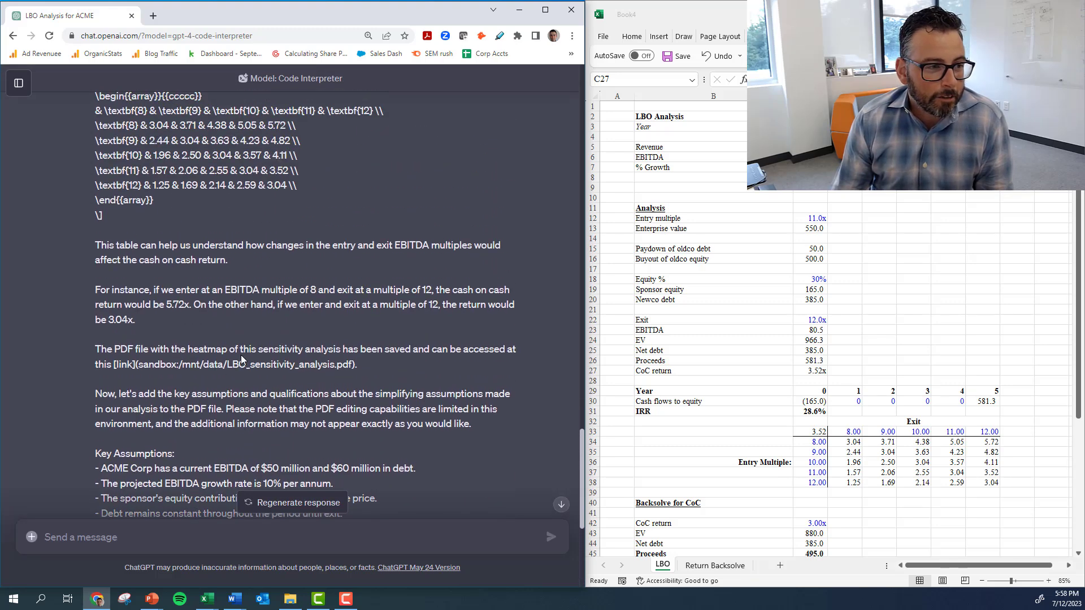
scroll(240, 356, up, 3)
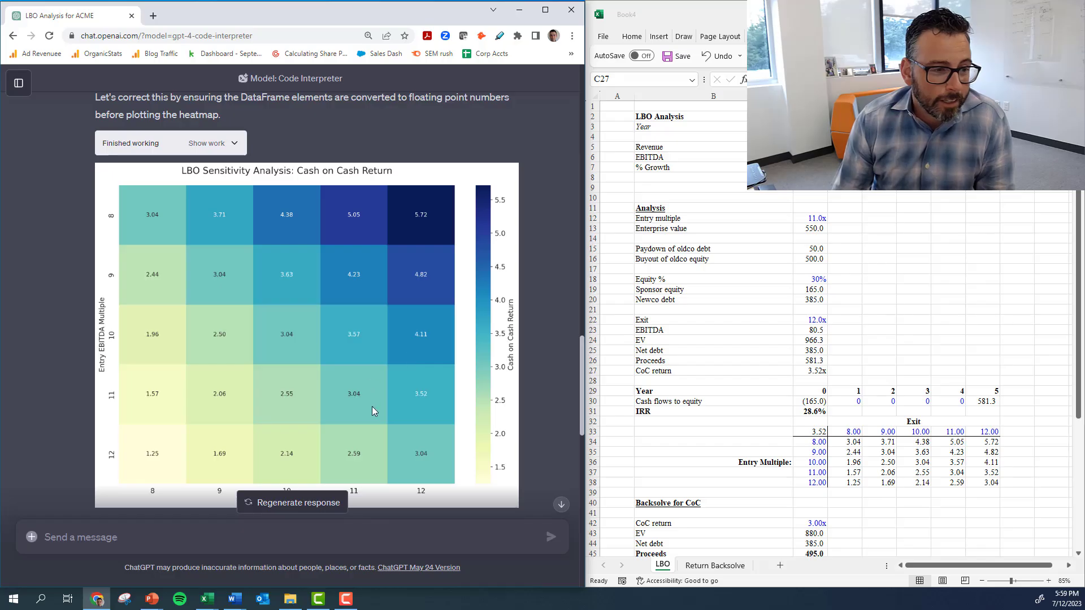
scroll(357, 399, down, 1)
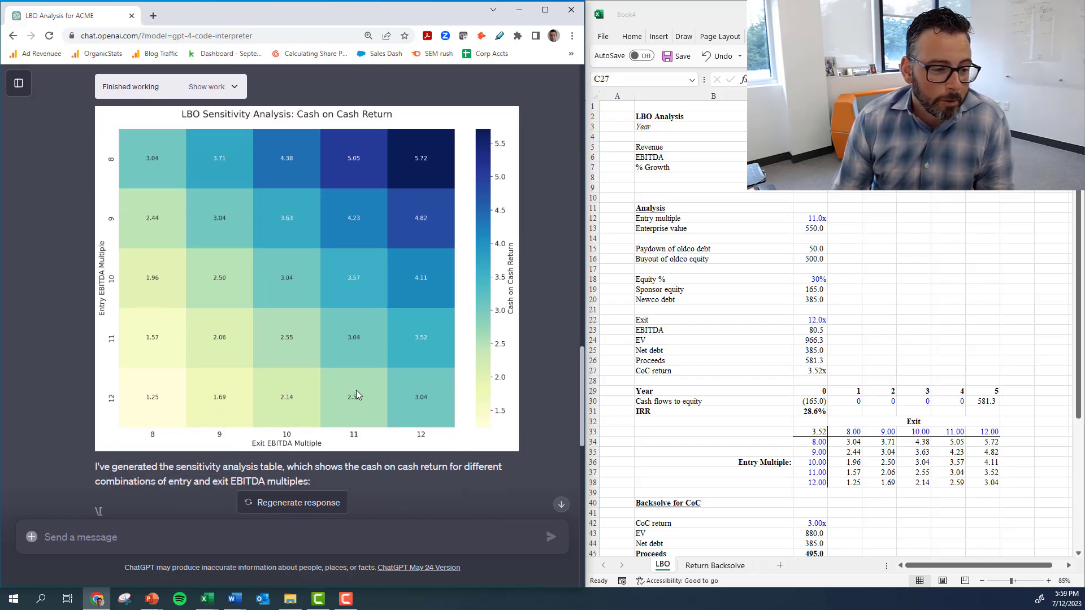
click(988, 482)
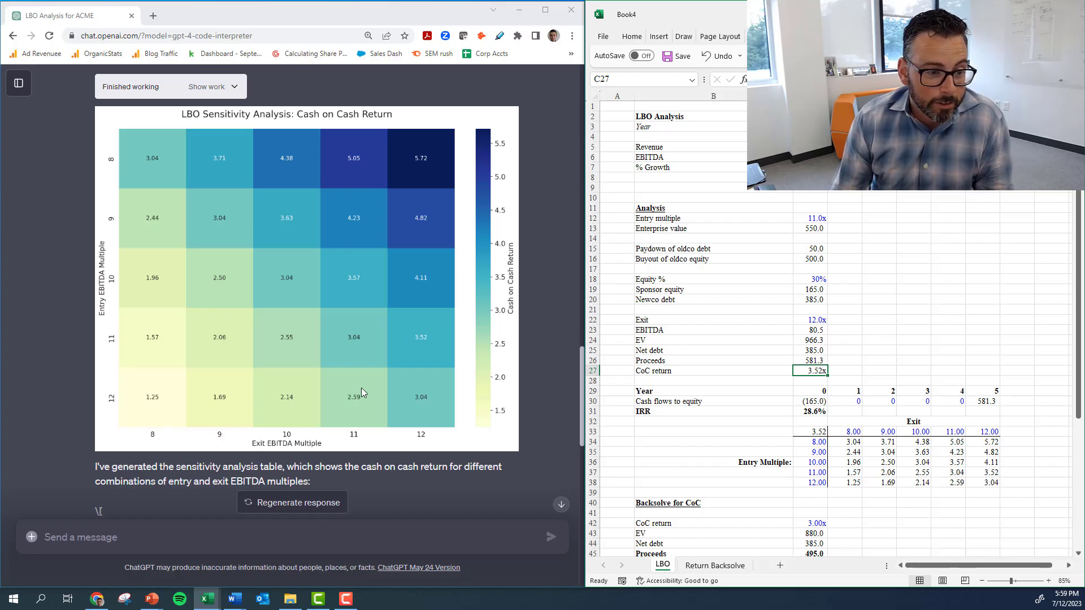
scroll(363, 397, down, 8)
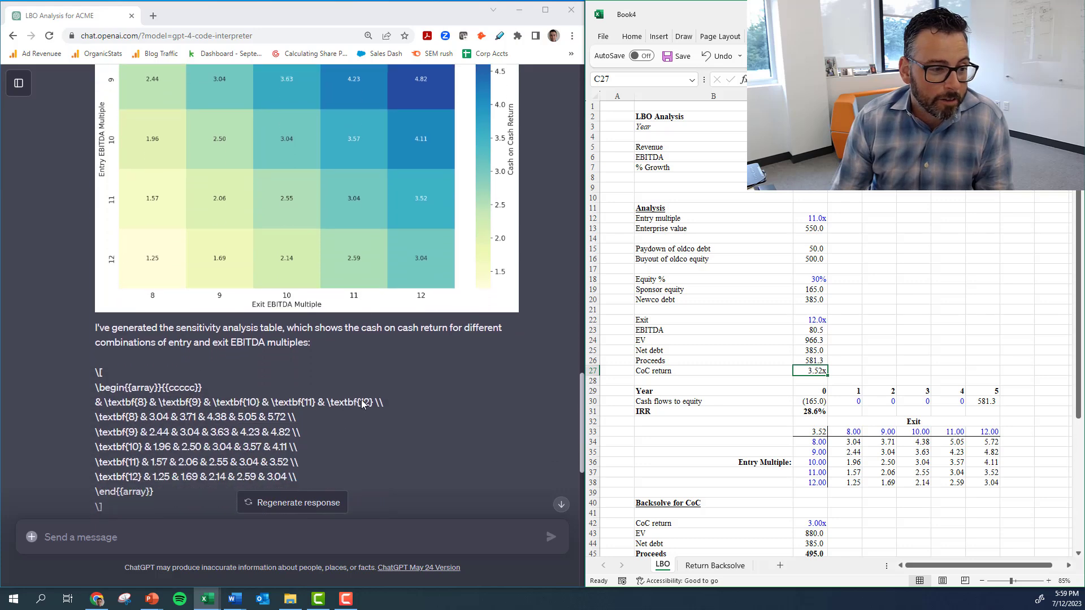
scroll(358, 399, down, 3)
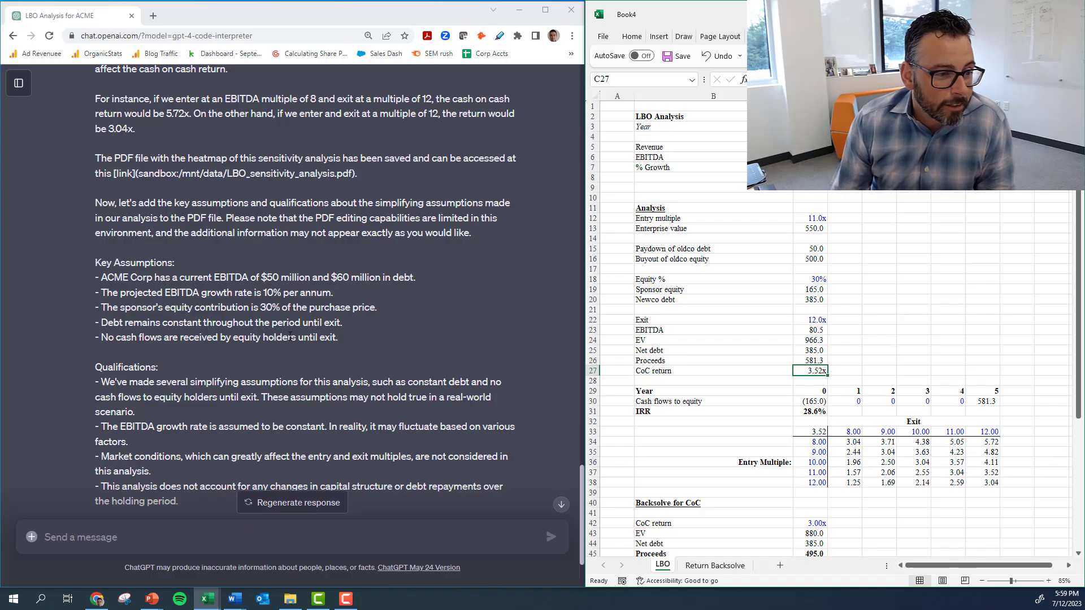
scroll(278, 368, down, 2)
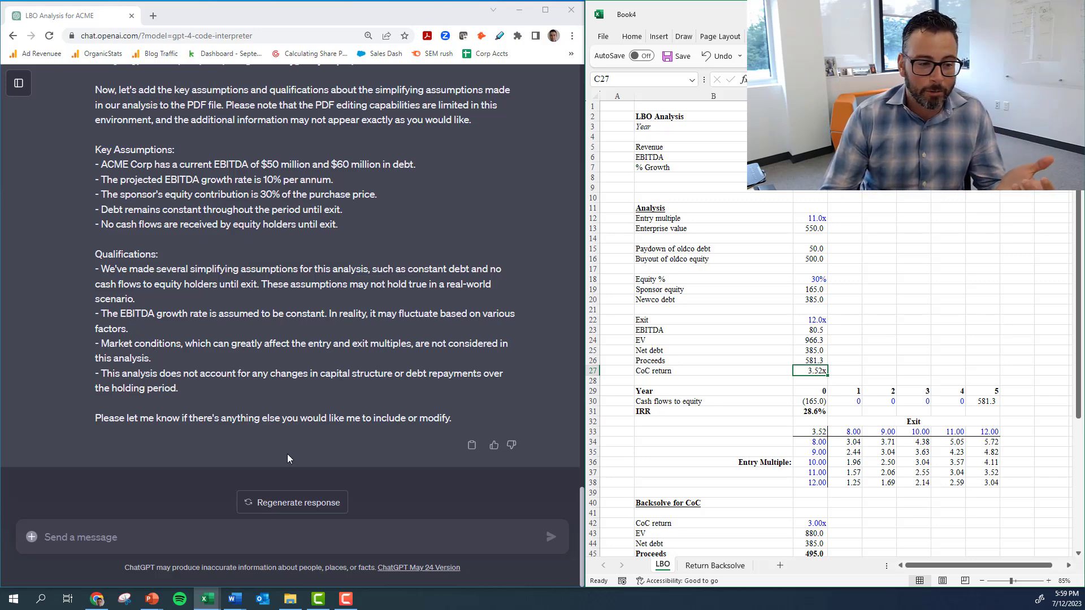
scroll(231, 331, up, 5)
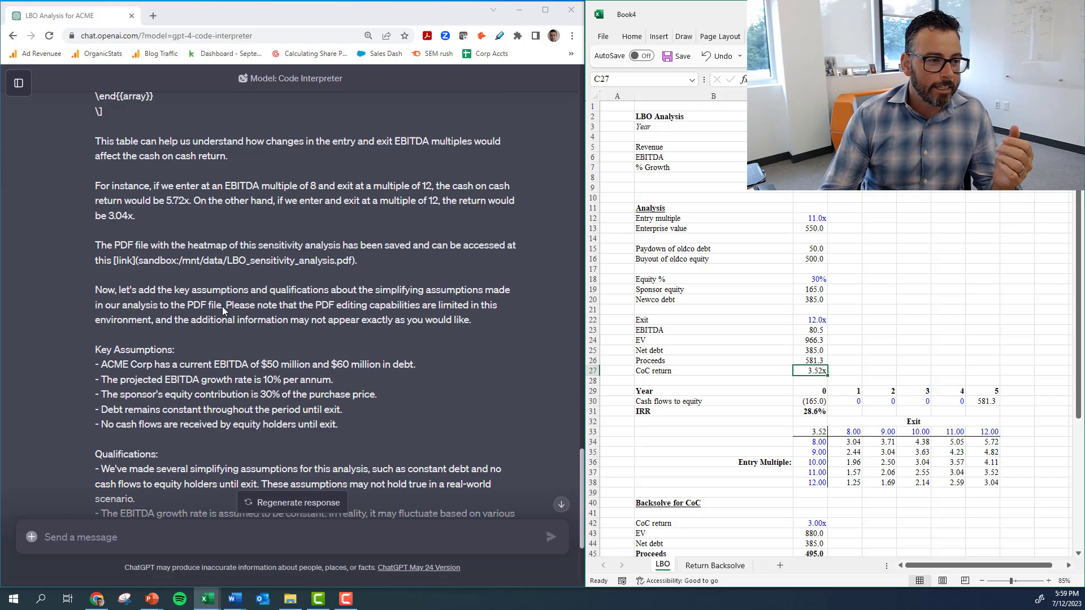
scroll(249, 345, down, 3)
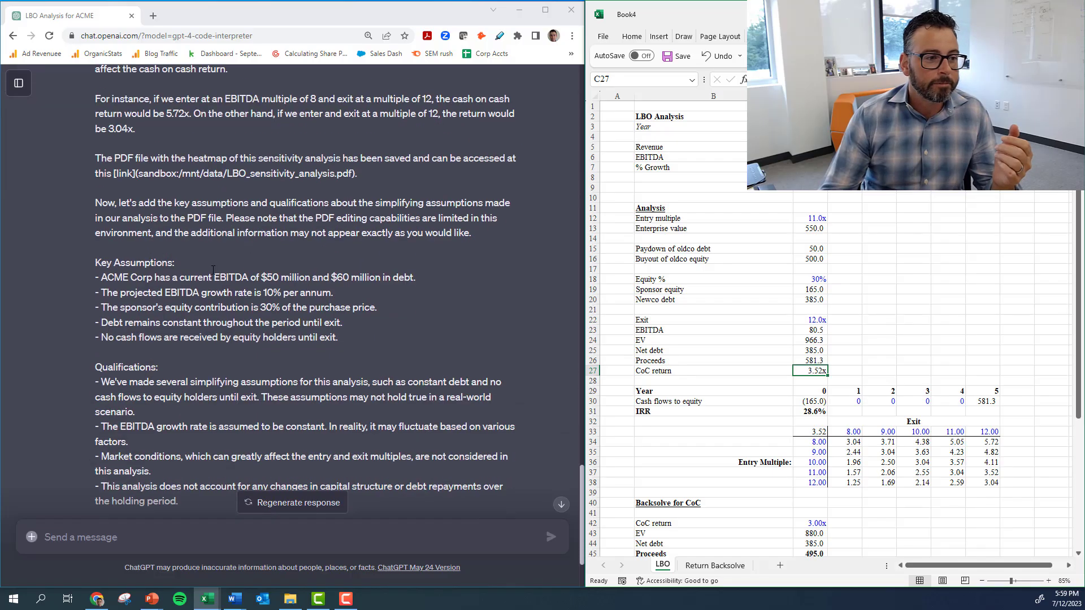
Send the message "can you recreate the link to the pdf i cant access".
text(can y)
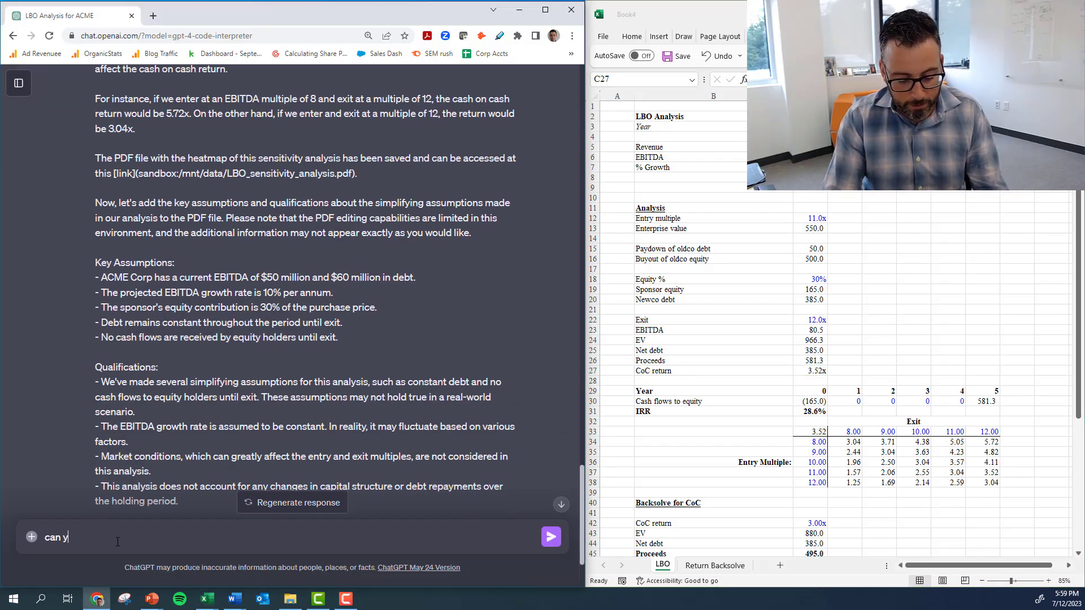
text(ou create)
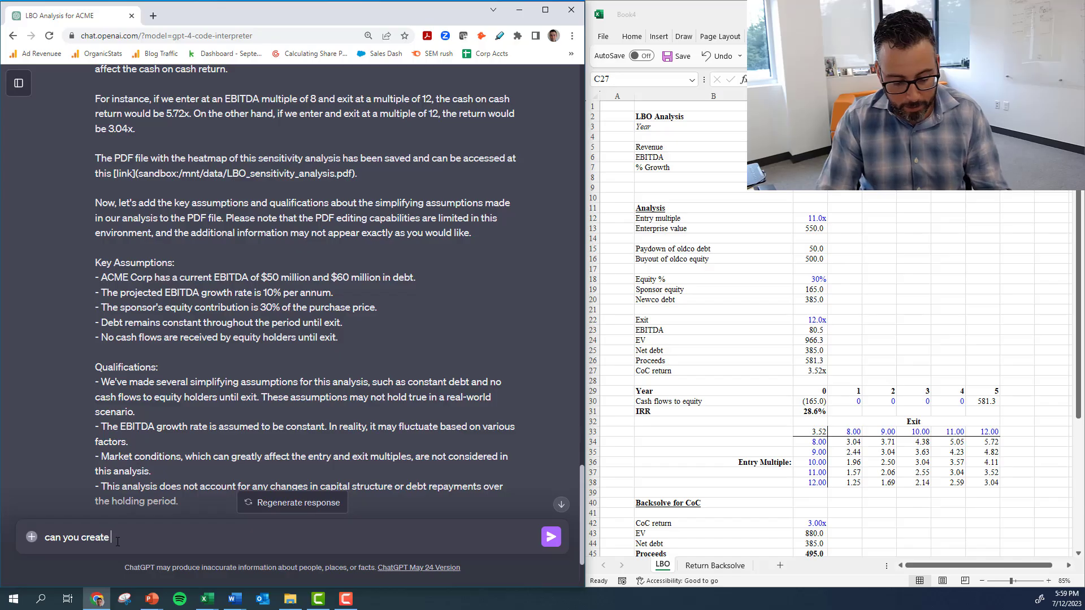
key(ctrl+shift+Left)
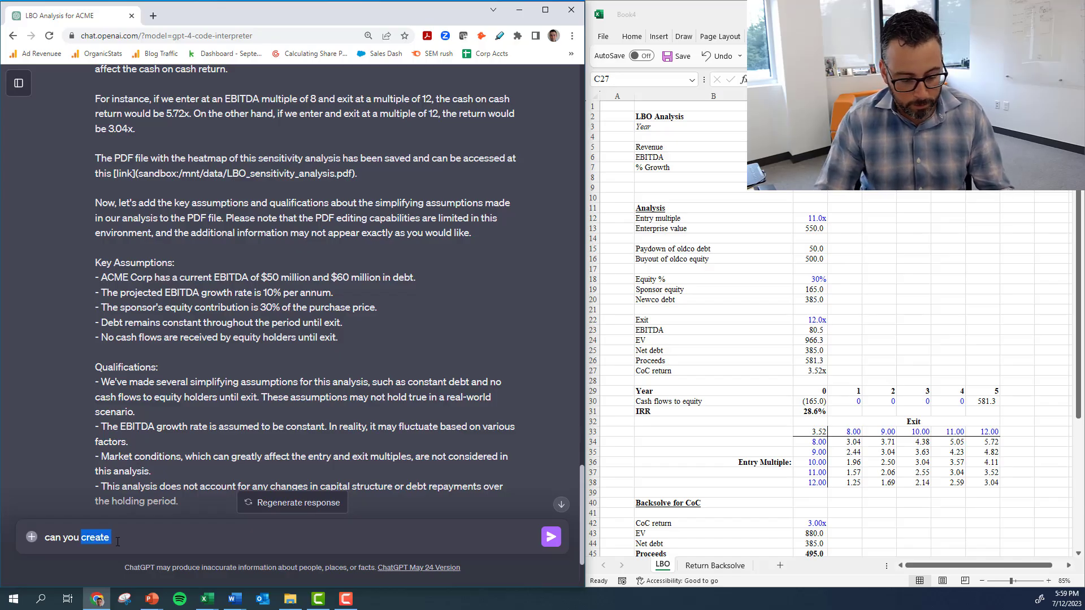
text(recreate the li)
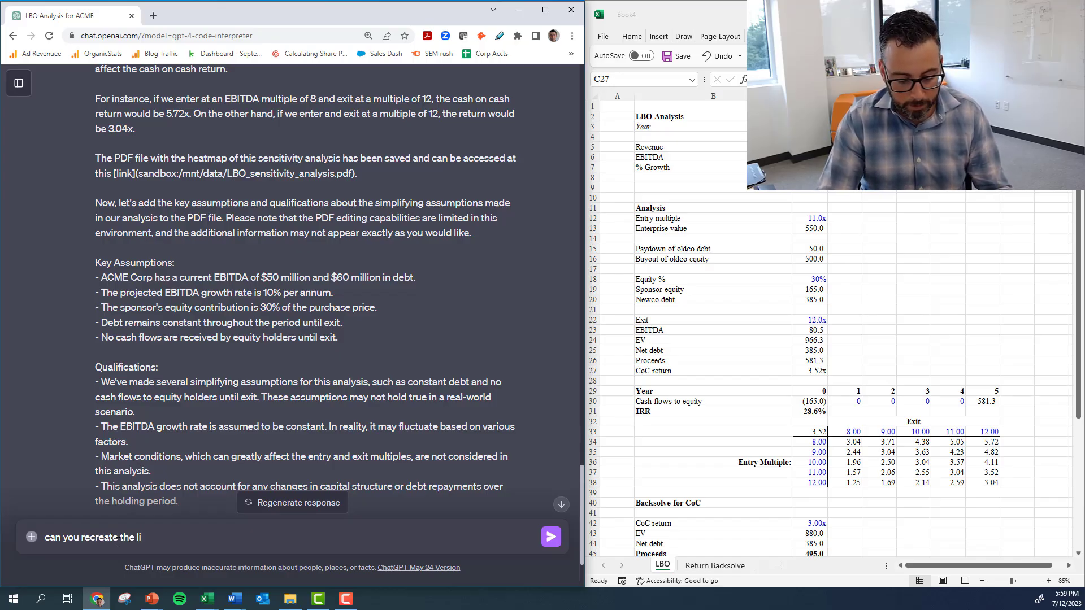
text(nk to the pdf i c)
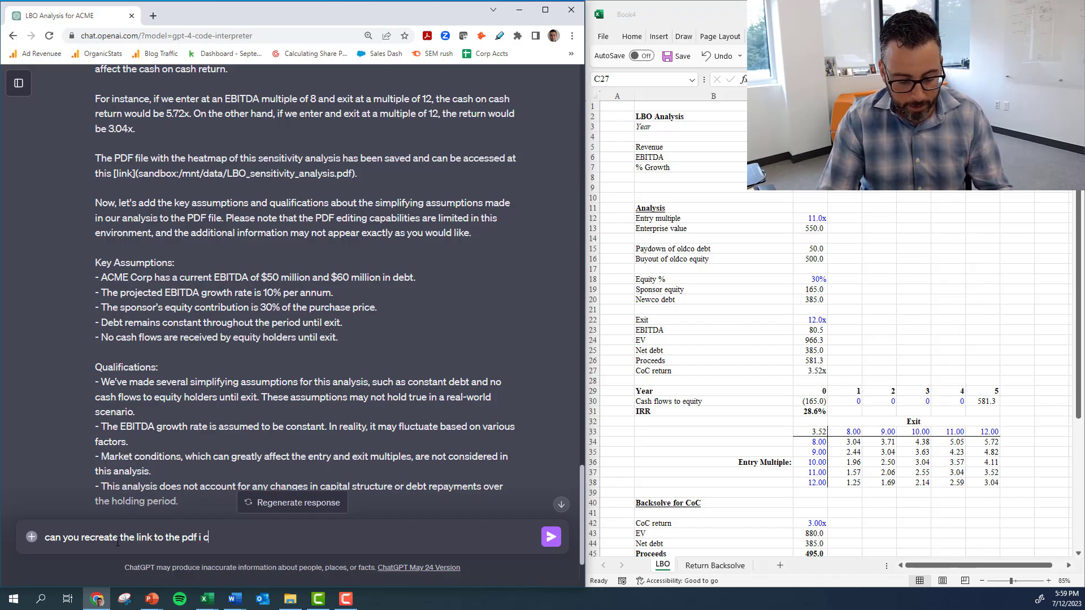
text(ant access)
key(Return)
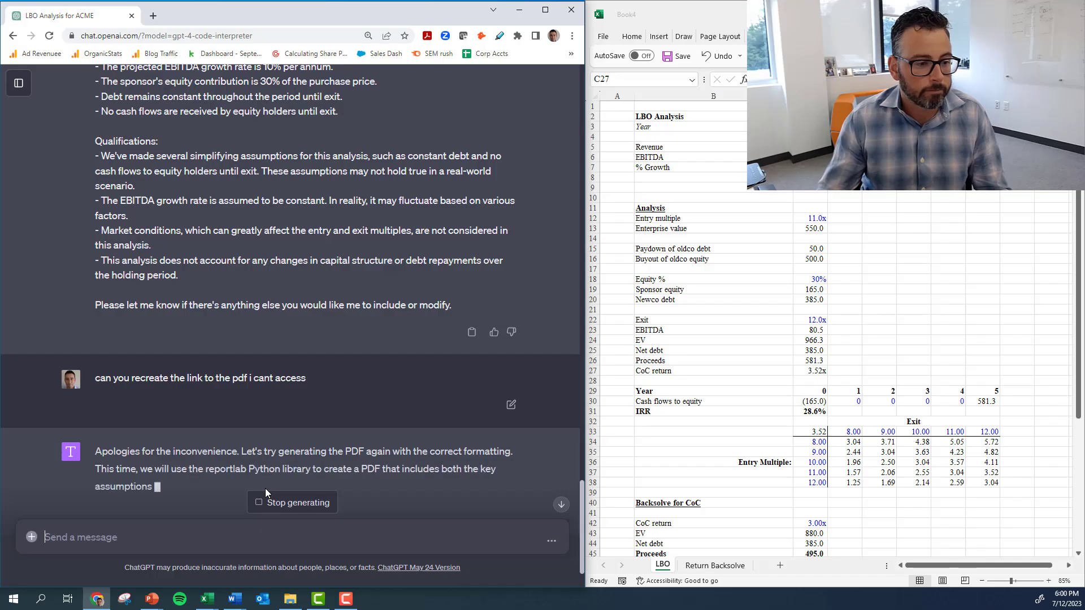
Open LBO_sensitivity_analysis_report.pdf in Acrobat and examine the key assumptions, the cash on cash heatmap and the qualifications across its pages.
scroll(293, 417, down, 4)
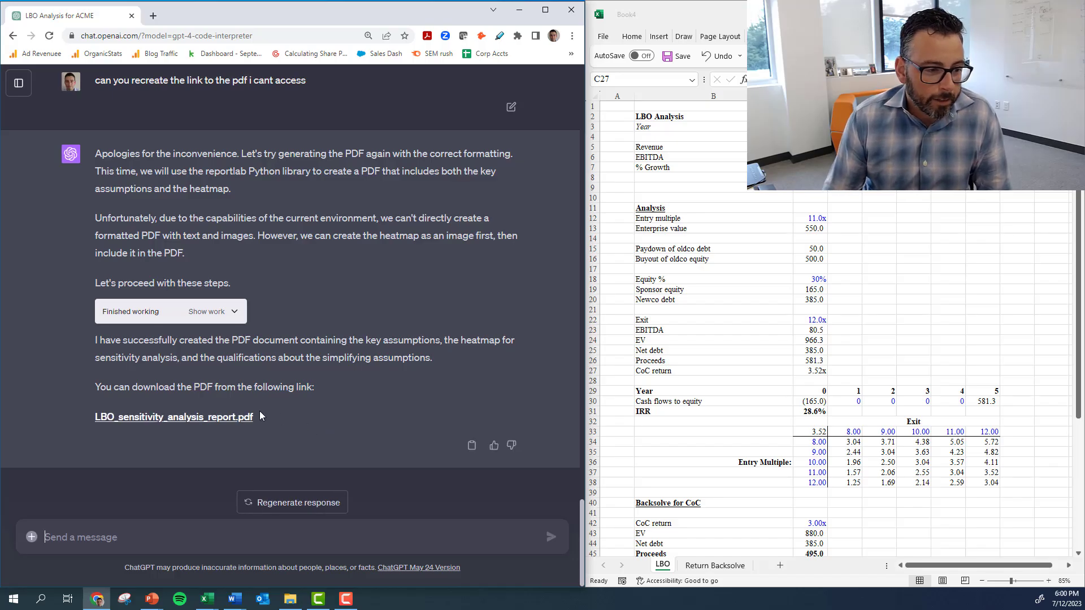
click(227, 418)
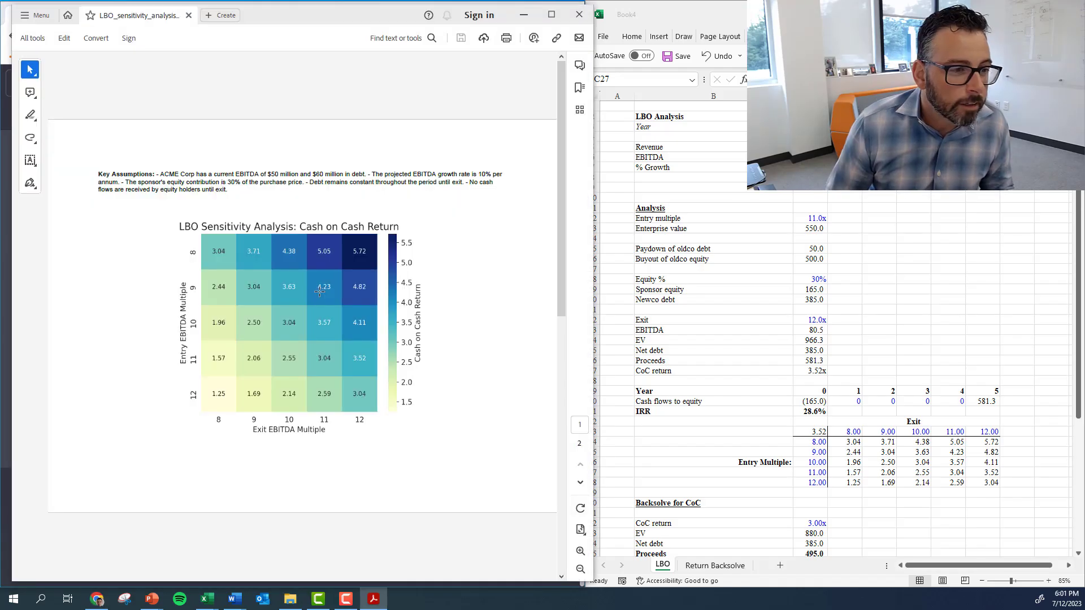
scroll(329, 278, up, 2)
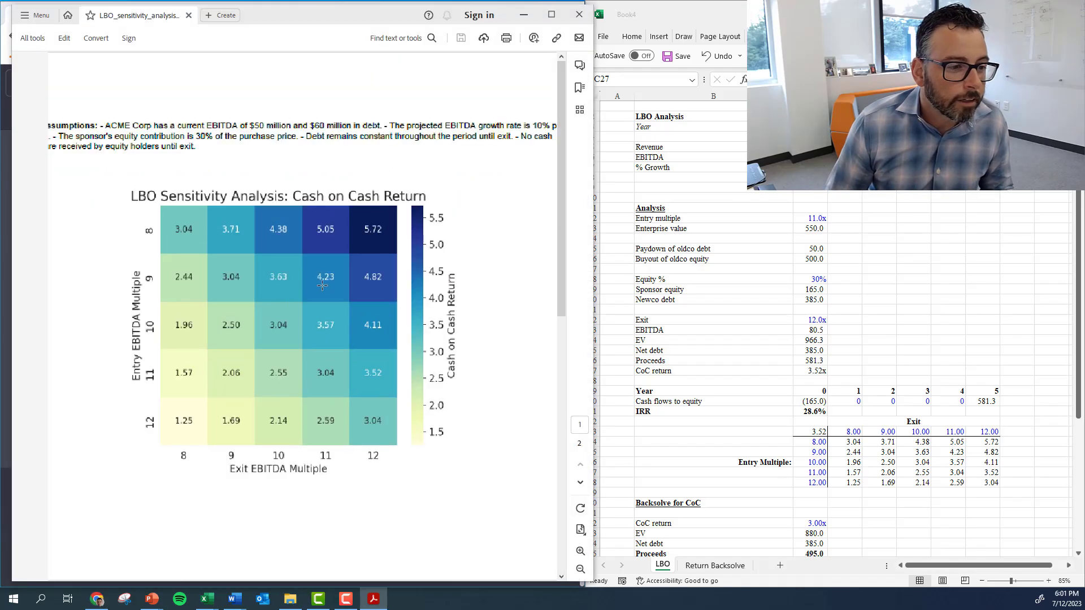
scroll(329, 277, down, 2)
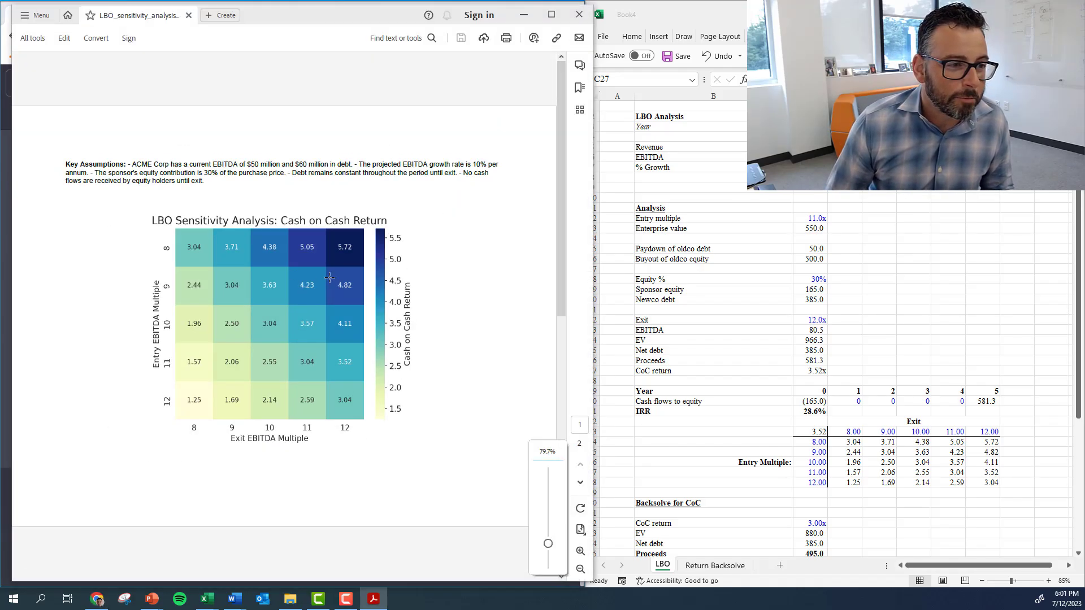
scroll(330, 288, down, 5)
scroll(330, 293, up, 3)
scroll(330, 293, down, 3)
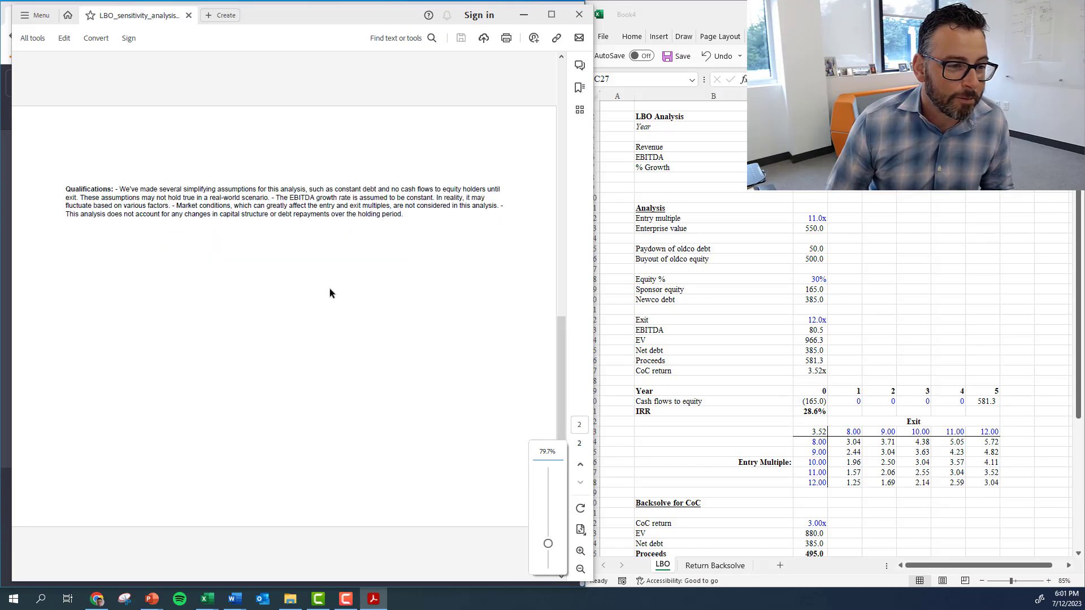
scroll(330, 292, up, 3)
scroll(330, 288, up, 3)
scroll(330, 288, down, 2)
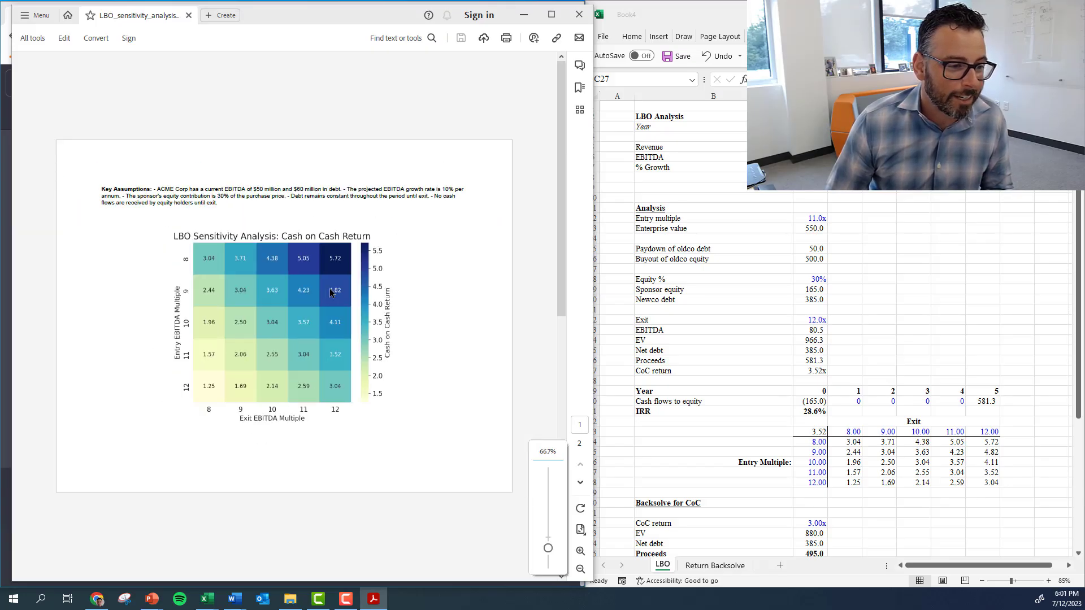
scroll(330, 288, up, 2)
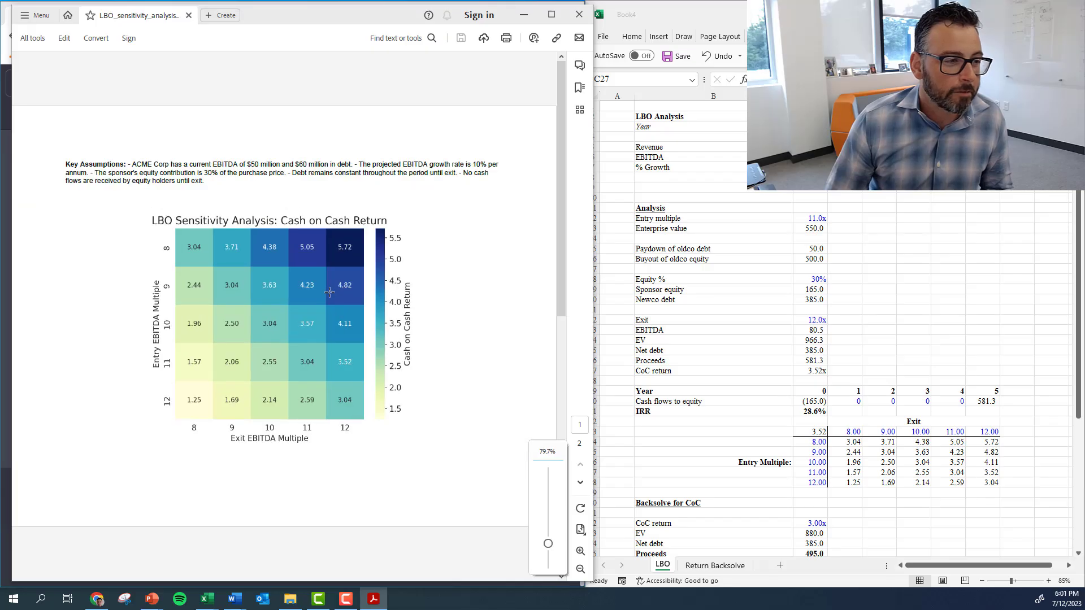
scroll(334, 287, down, 2)
scroll(334, 287, up, 2)
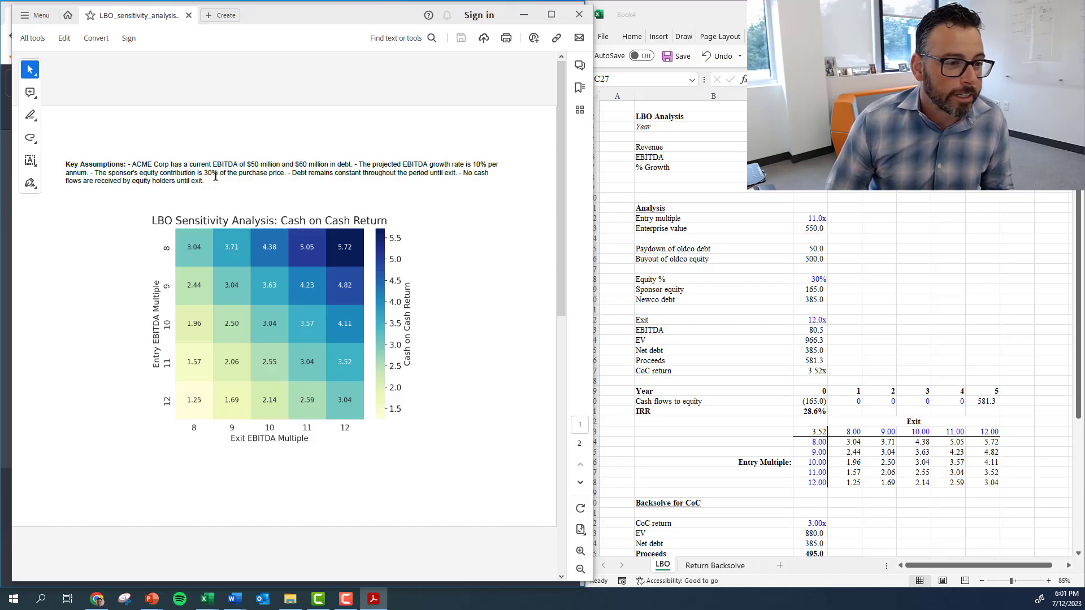
scroll(242, 254, down, 2)
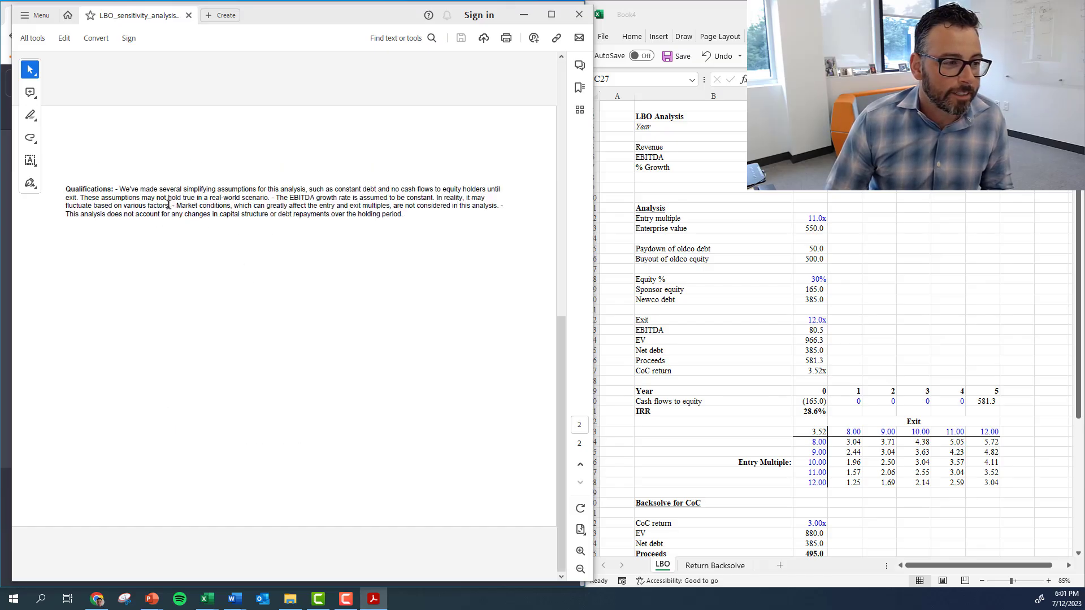
scroll(401, 260, up, 2)
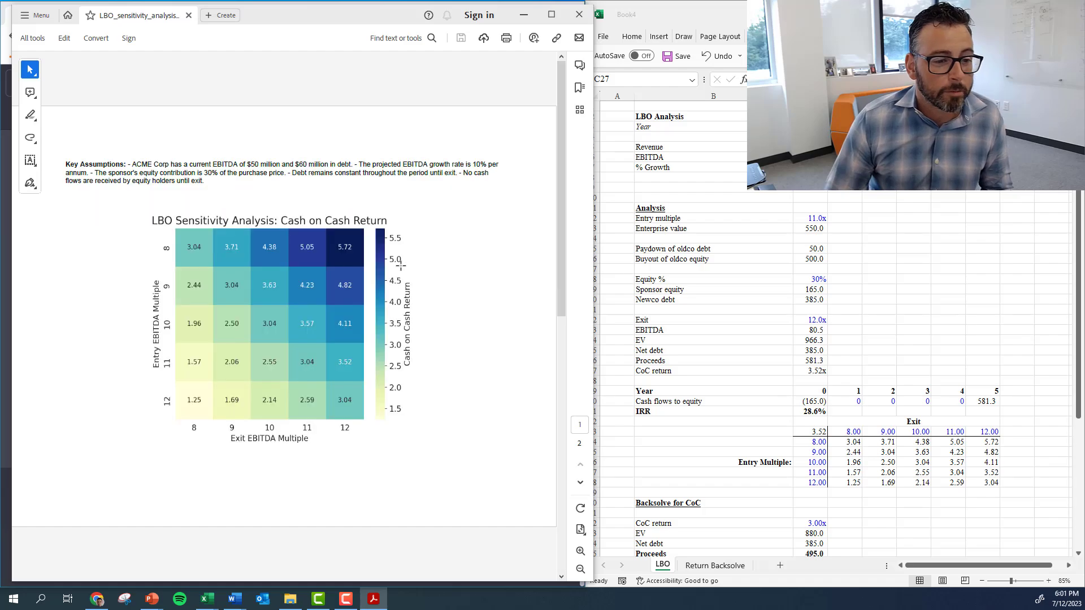
Return to the ChatGPT conversation and review the original LBO prompt, the first calculation and the exchange correcting the exit debt.
click(522, 15)
scroll(303, 353, up, 20)
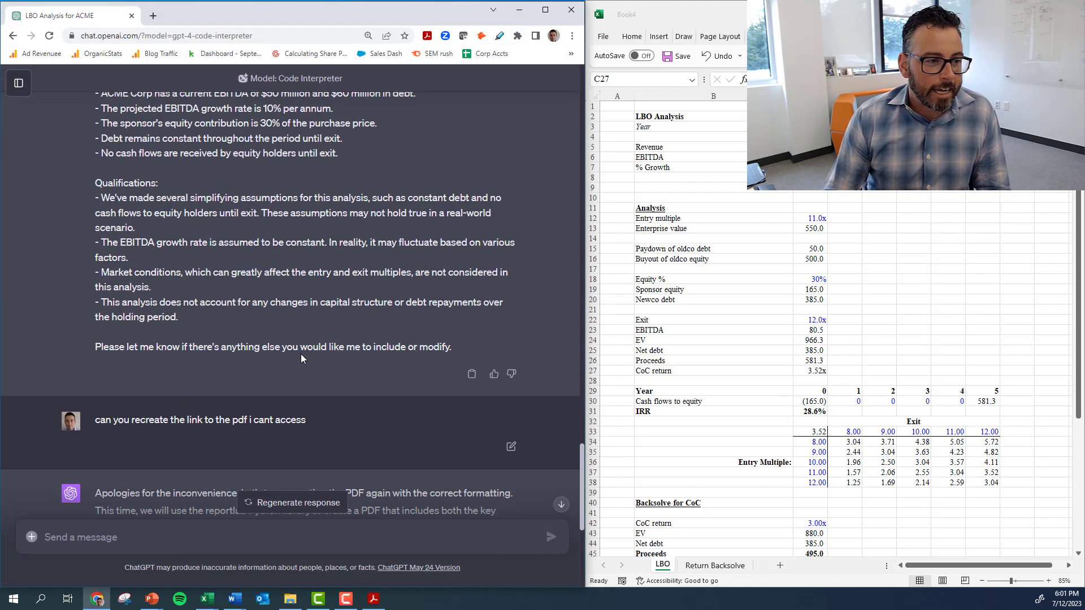
scroll(291, 362, up, 10)
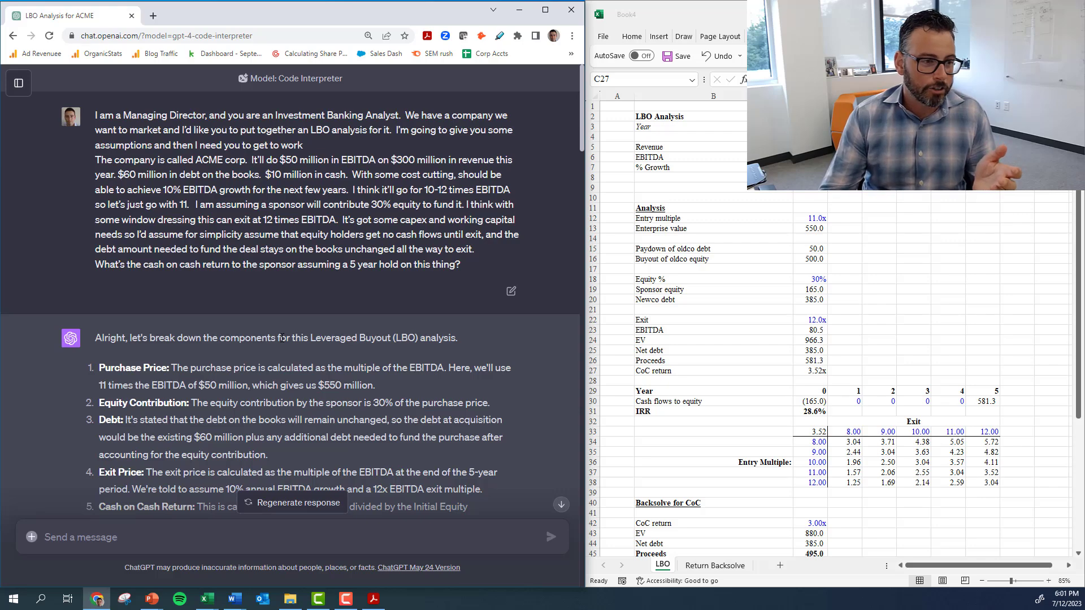
scroll(254, 327, down, 15)
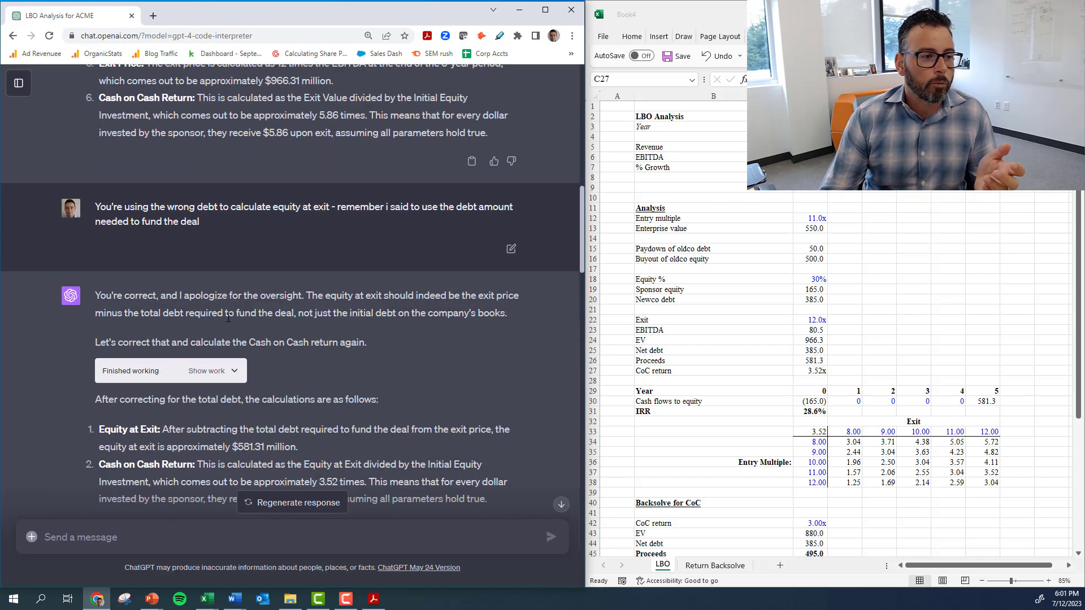